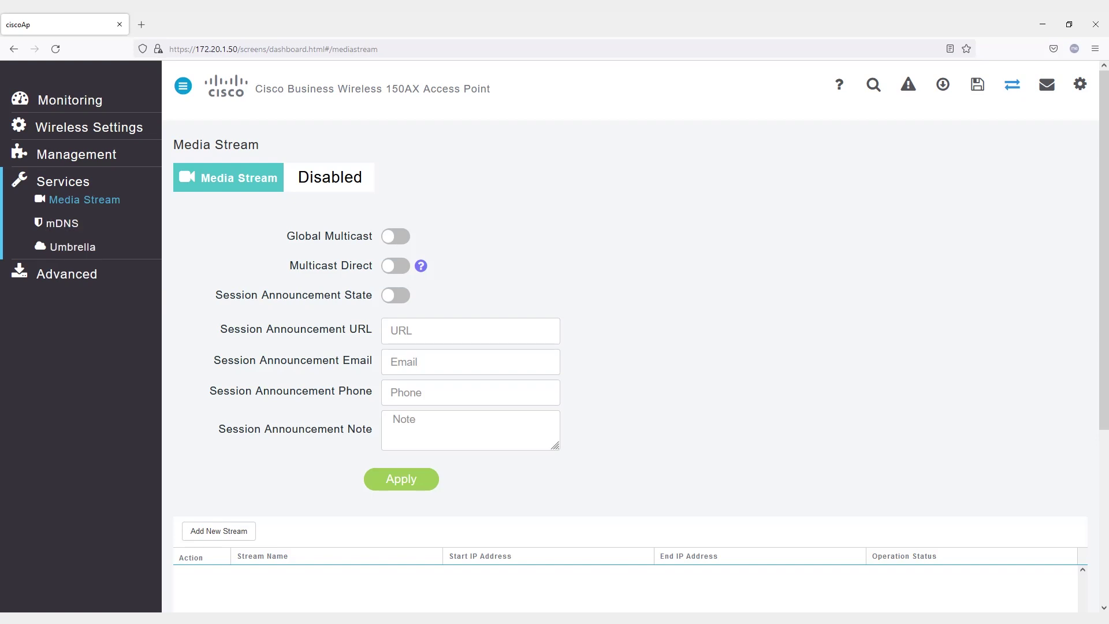
Examine the Umbrella service settings and the global mDNS settings with the services listed in the Primary Services Database.
{"action": "left_click", "coordinate": [62, 224]}
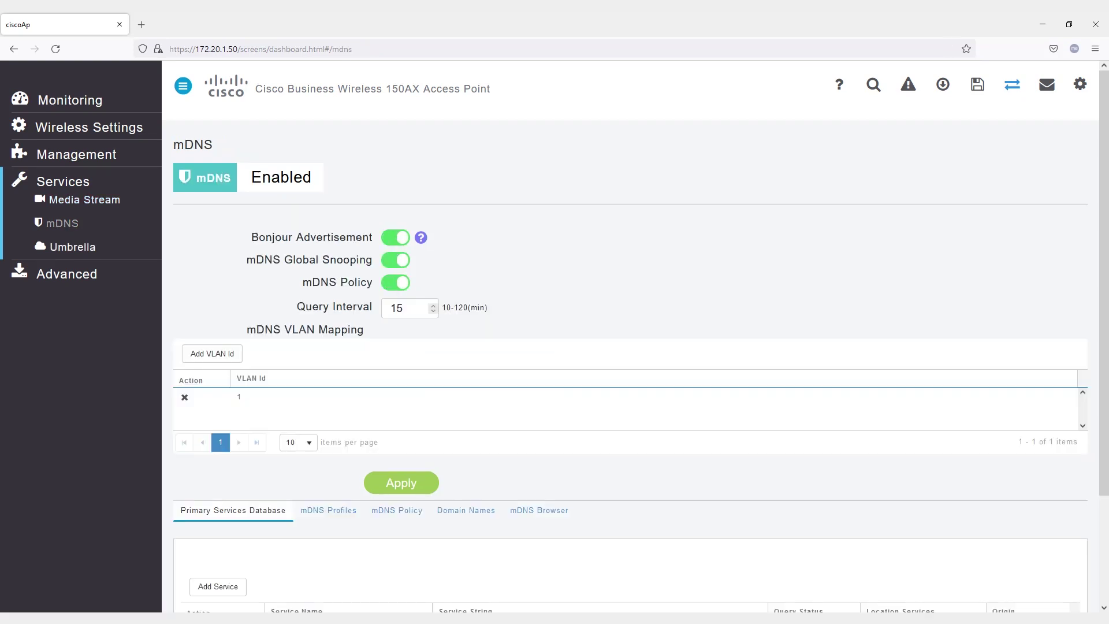
{"action": "left_click", "coordinate": [72, 246]}
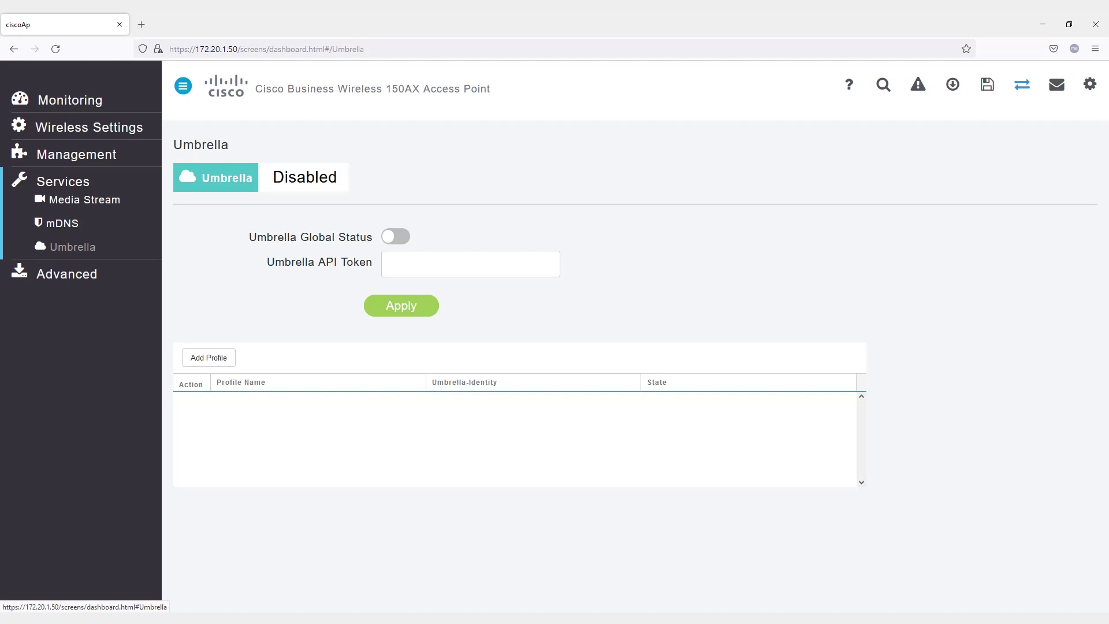
{"action": "left_click", "coordinate": [70, 224]}
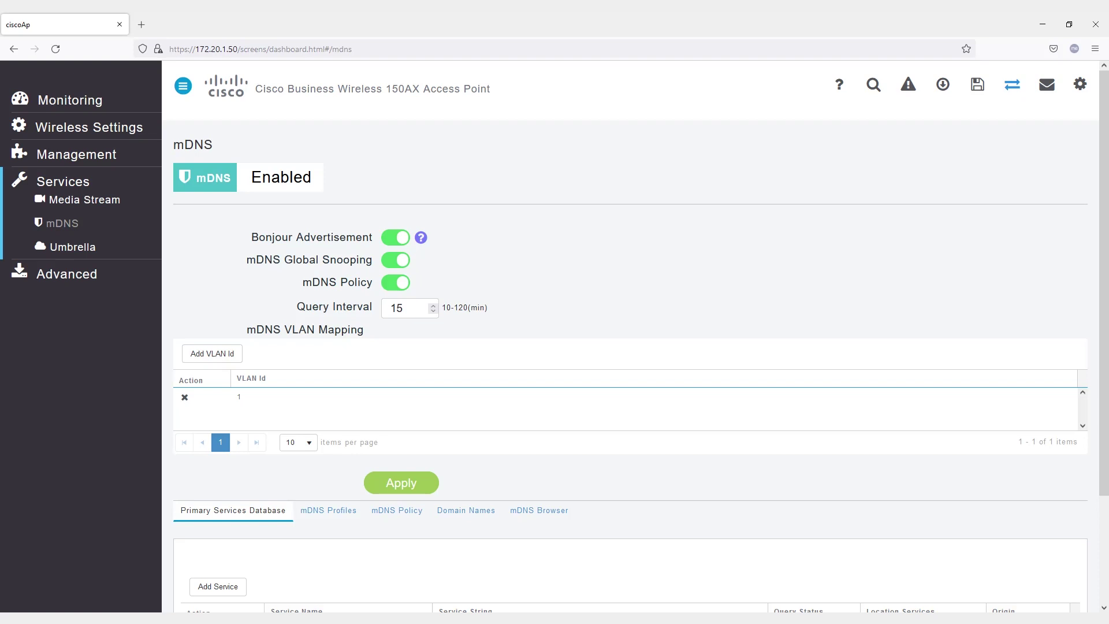
{"action": "scroll", "coordinate": [62, 223], "scroll_direction": "down", "scroll_amount": 2}
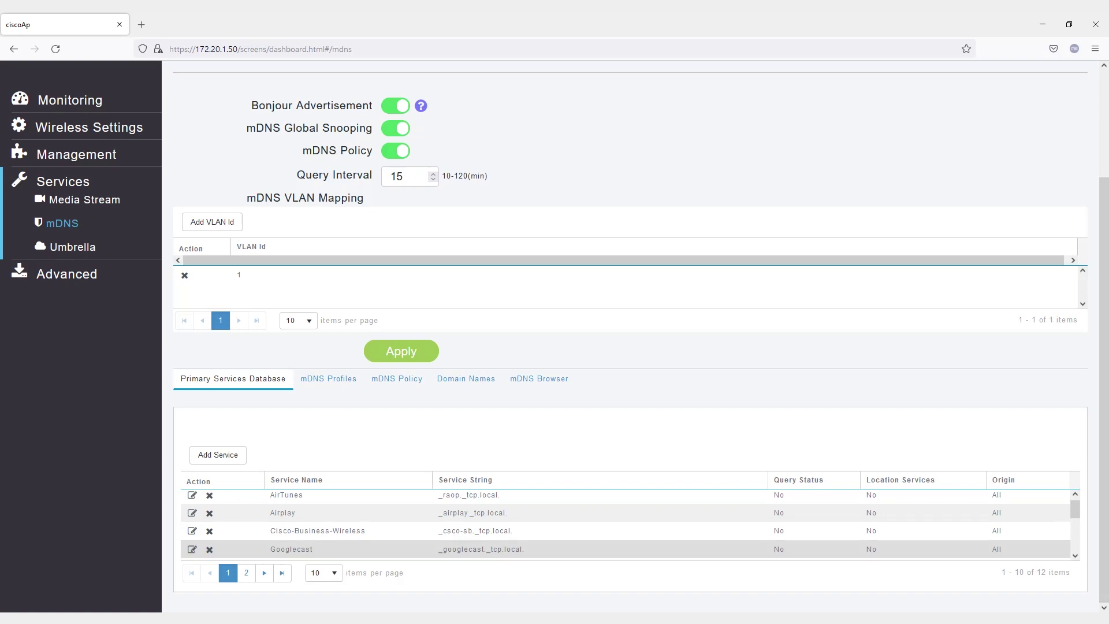
{"action": "scroll", "coordinate": [629, 543], "scroll_direction": "down", "scroll_amount": 3}
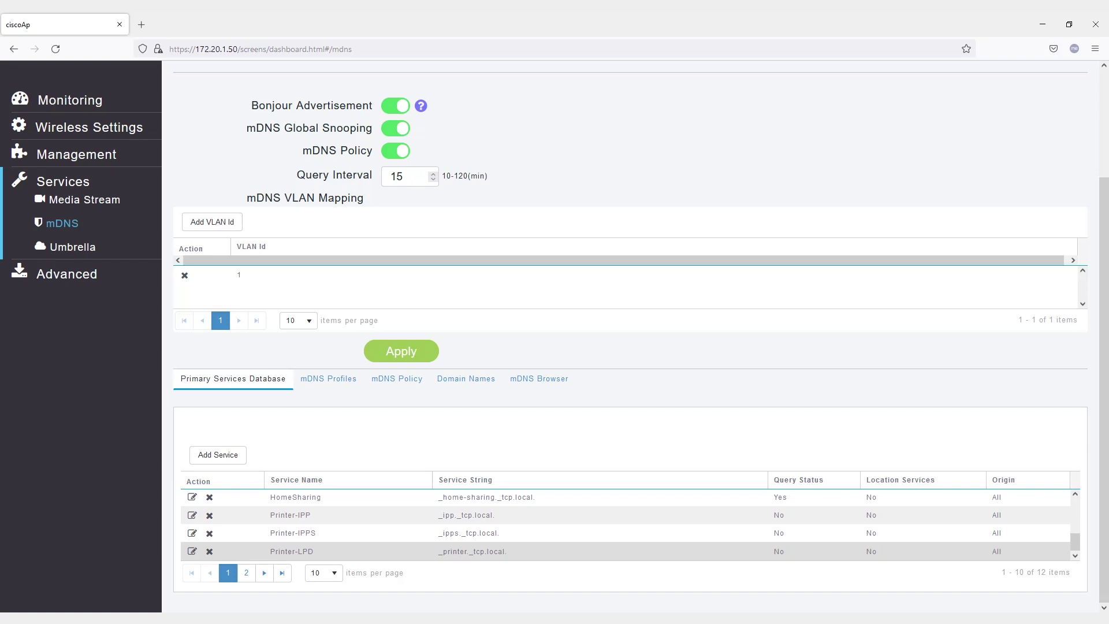
{"action": "scroll", "coordinate": [630, 525], "scroll_direction": "up", "scroll_amount": 3}
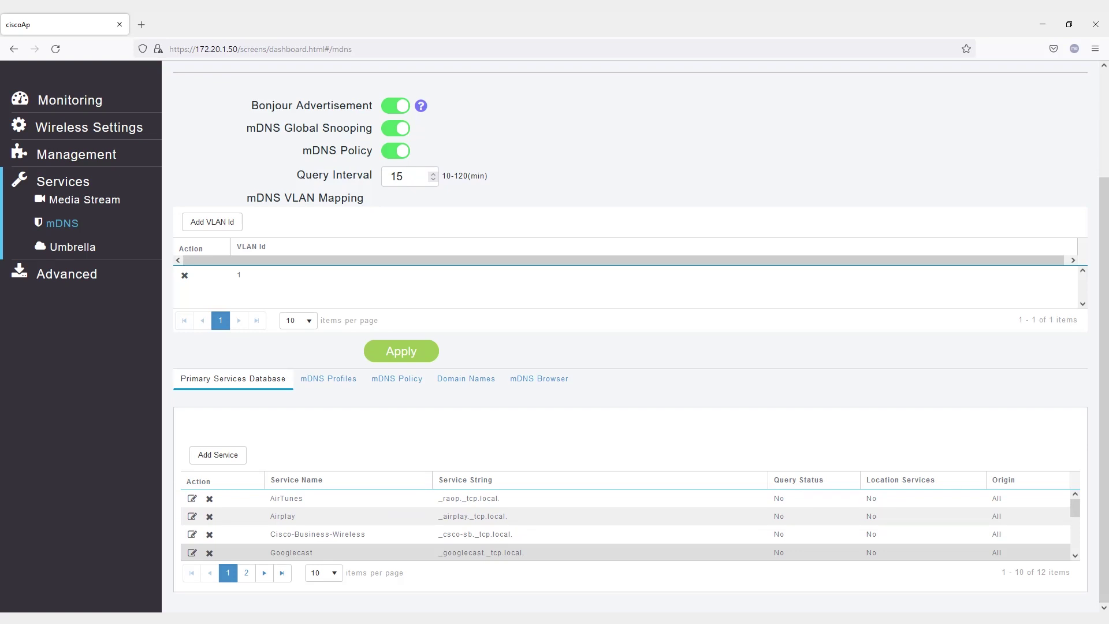
Examine the mDNS profiles, mDNS policies, domain name entries and the services in the mDNS browser.
{"action": "left_click", "coordinate": [328, 379]}
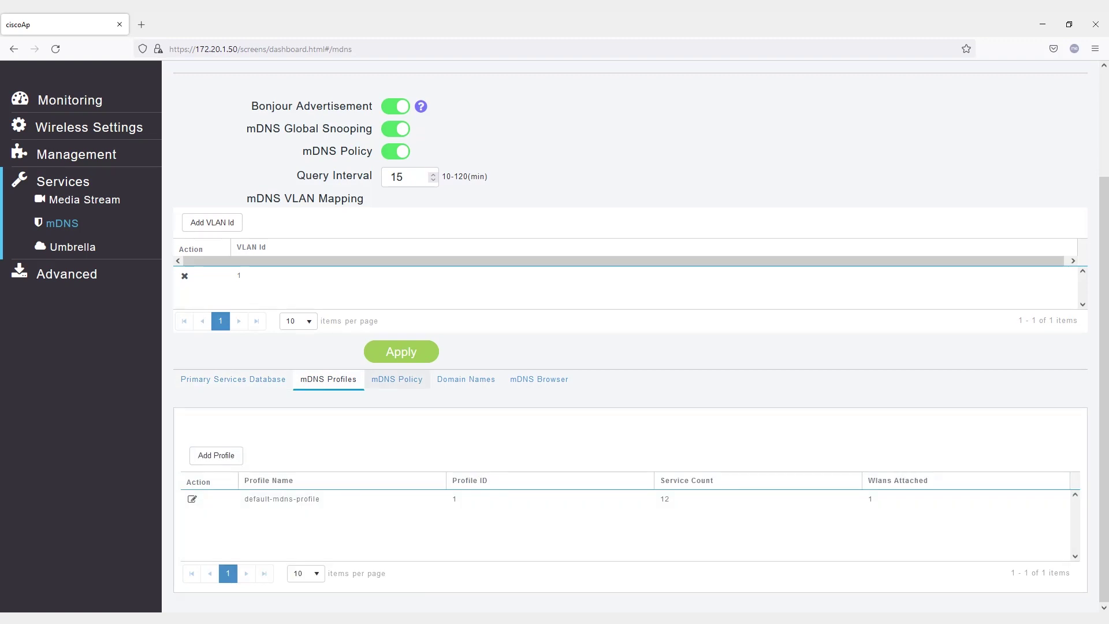
{"action": "left_click", "coordinate": [396, 379]}
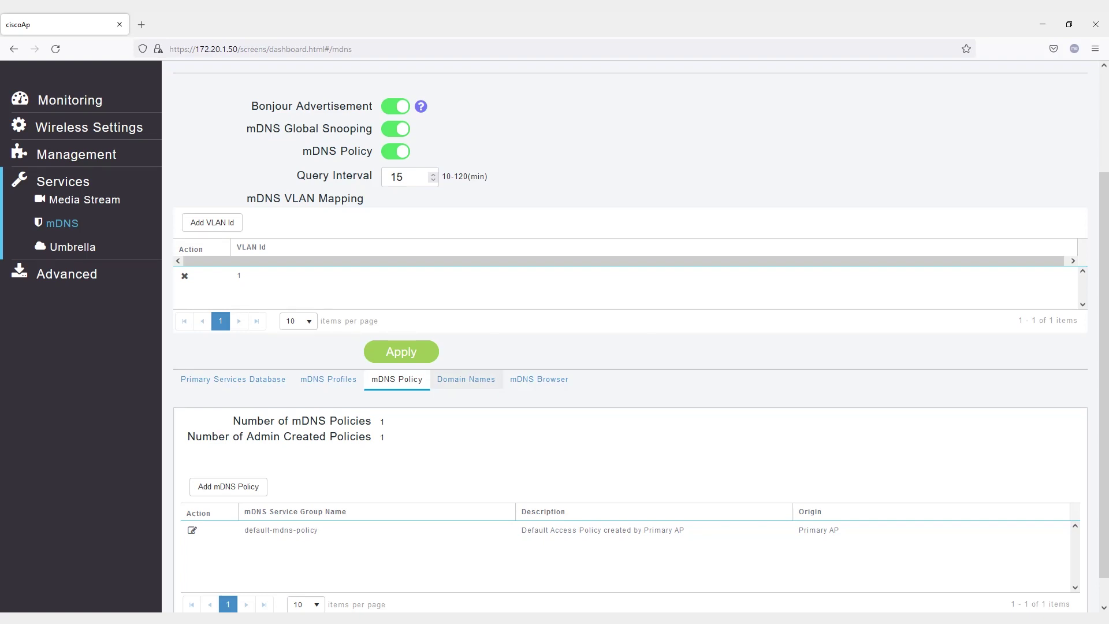
{"action": "left_click", "coordinate": [465, 379]}
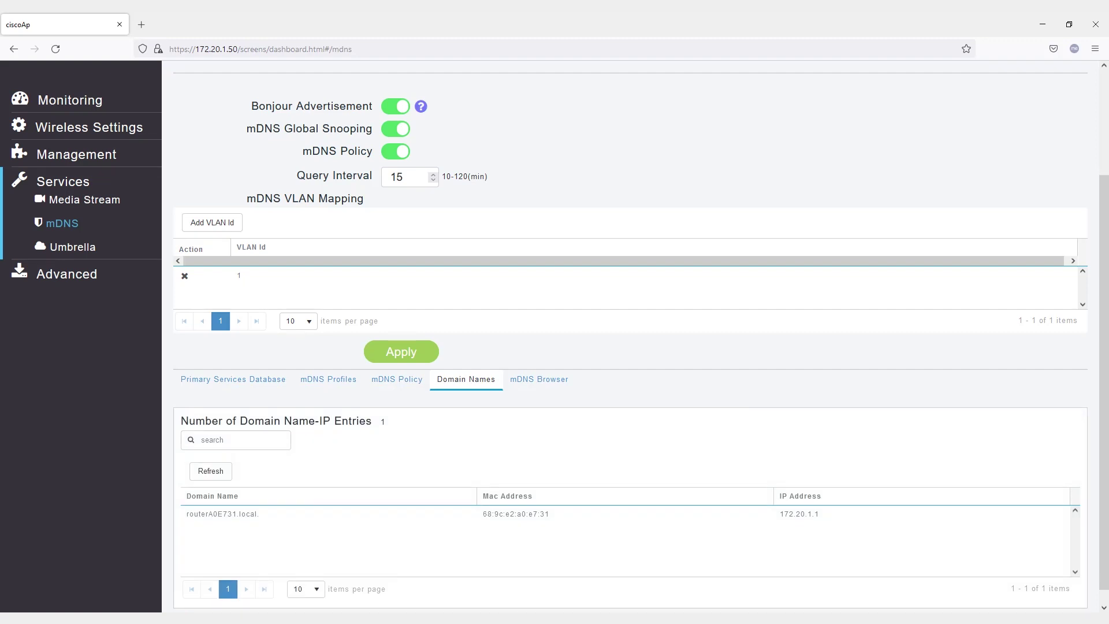
{"action": "scroll", "coordinate": [636, 341], "scroll_direction": "down", "scroll_amount": 1}
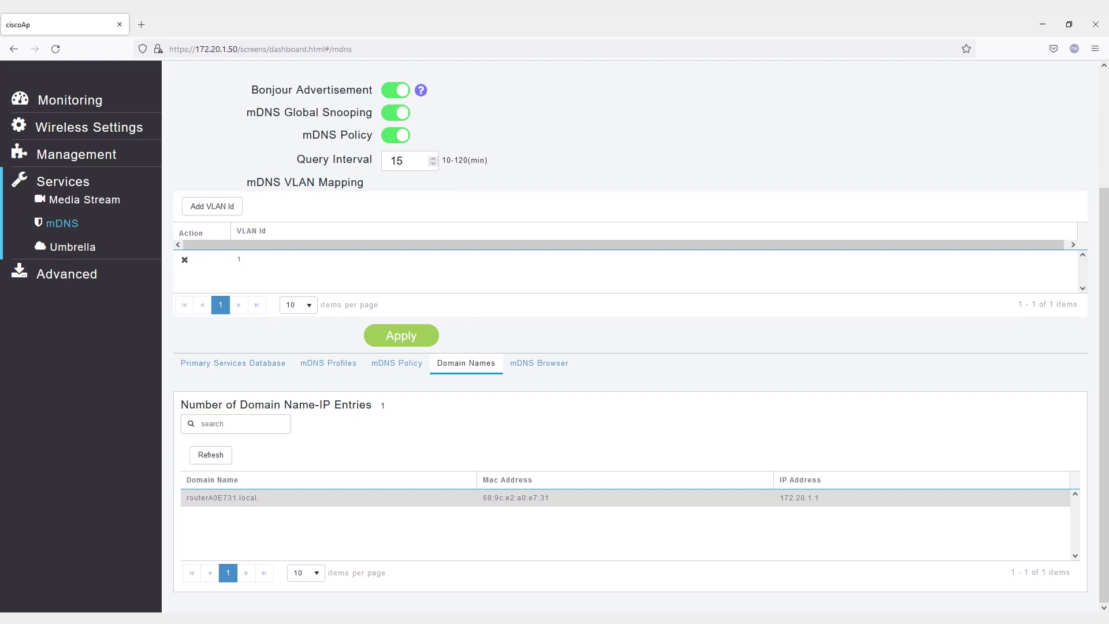
{"action": "left_click", "coordinate": [539, 362]}
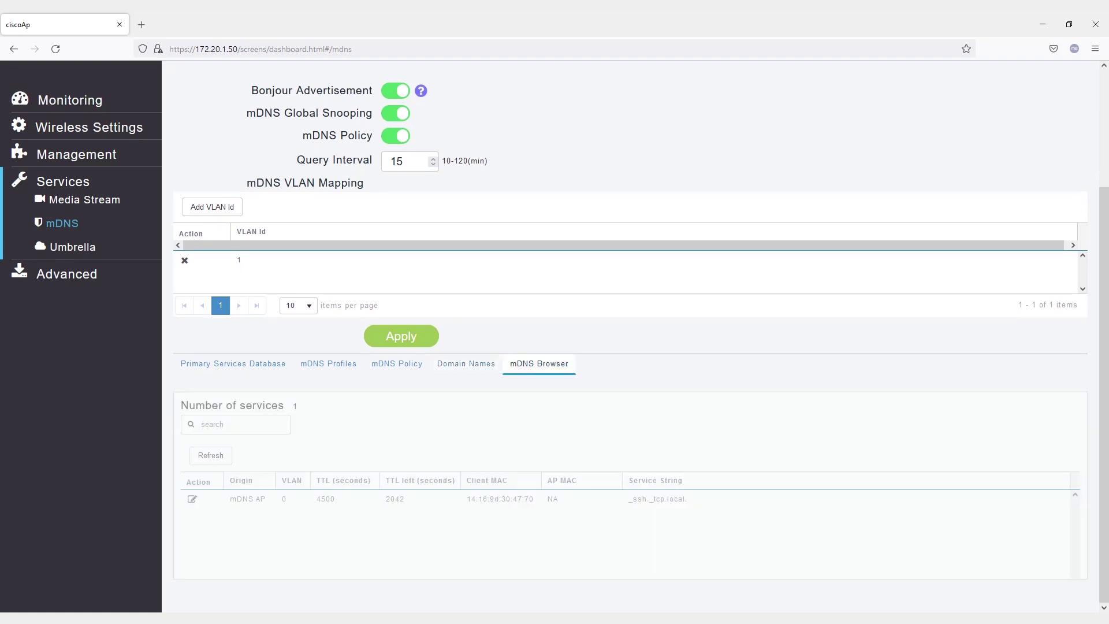
{"action": "scroll", "coordinate": [630, 354], "scroll_direction": "down", "scroll_amount": 3}
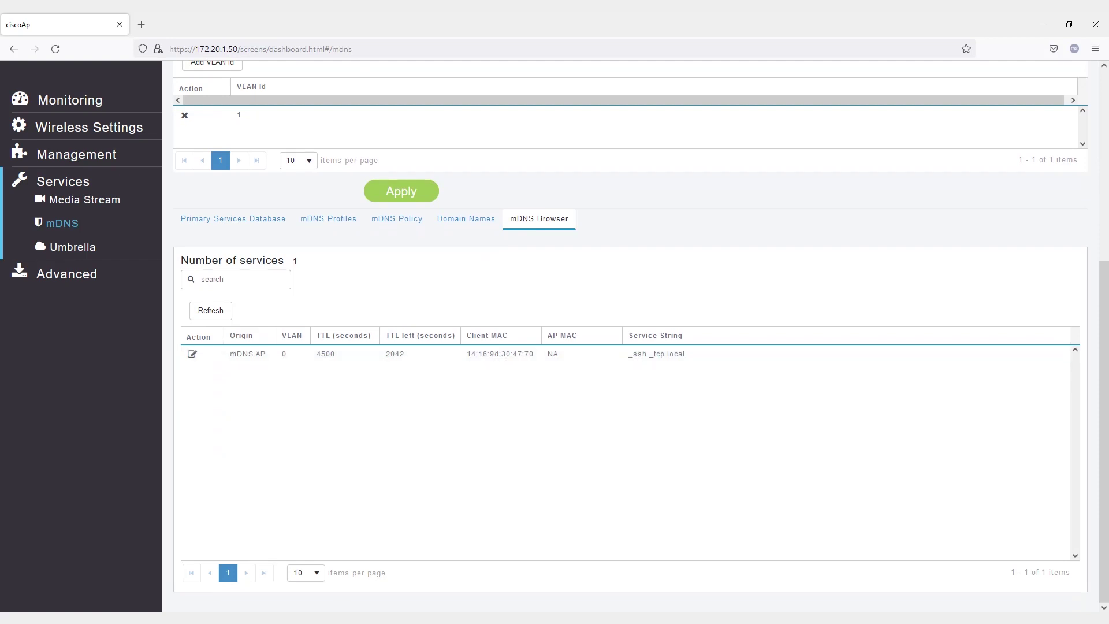
{"action": "scroll", "coordinate": [631, 347], "scroll_direction": "up", "scroll_amount": 2}
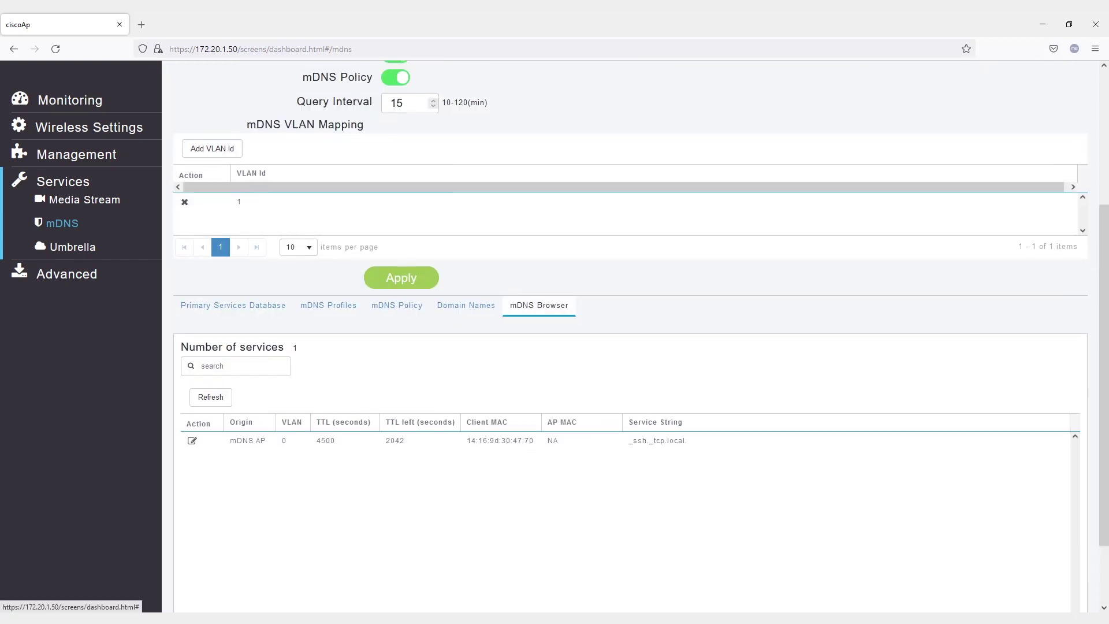
{"action": "scroll", "coordinate": [81, 225], "scroll_direction": "up", "scroll_amount": 4}
Examine the Media Stream service settings and its stream table.
{"action": "left_click", "coordinate": [84, 199]}
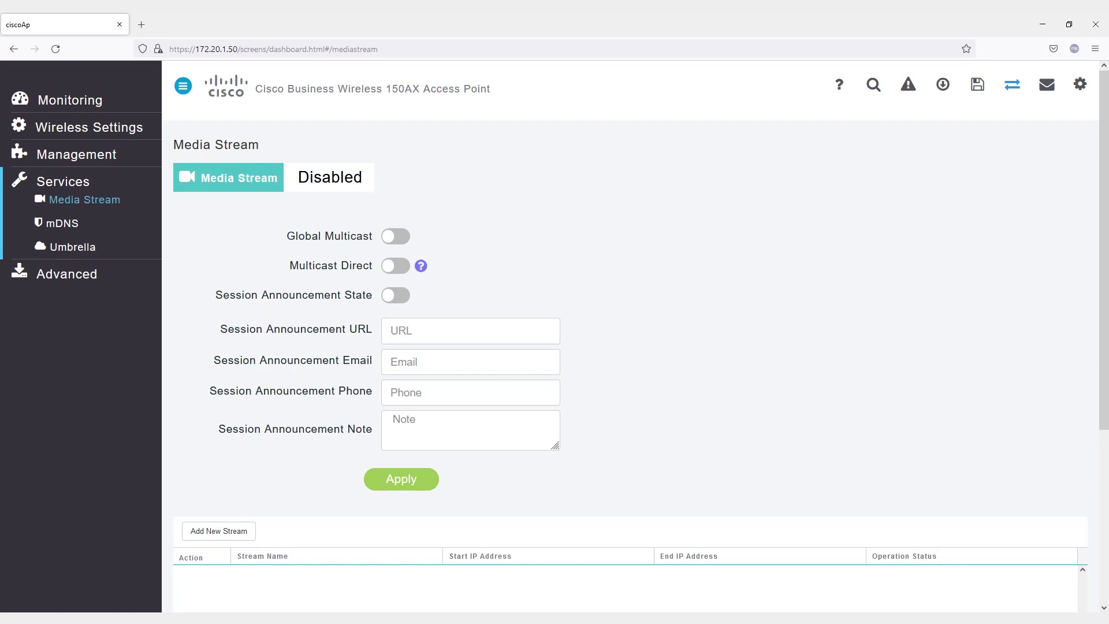
{"action": "scroll", "coordinate": [636, 341], "scroll_direction": "down", "scroll_amount": 1}
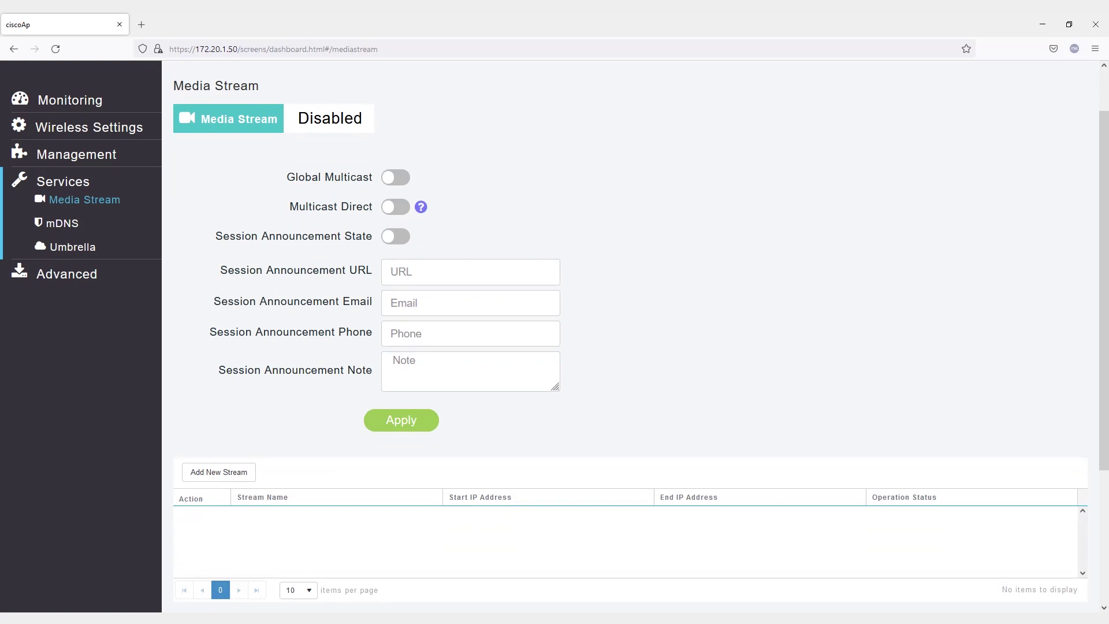
{"action": "scroll", "coordinate": [636, 341], "scroll_direction": "up", "scroll_amount": 1}
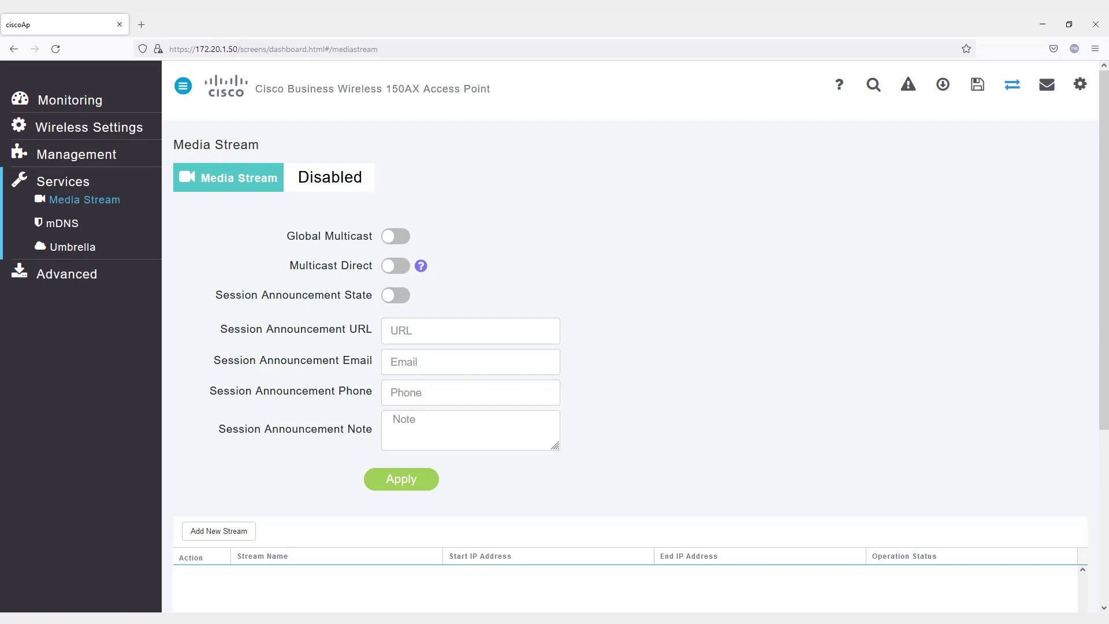
Set the Multicast IP of the CBWWifi6 WLAN to 224.0.0.200 in its advanced settings and apply the change.
{"action": "left_click", "coordinate": [89, 127]}
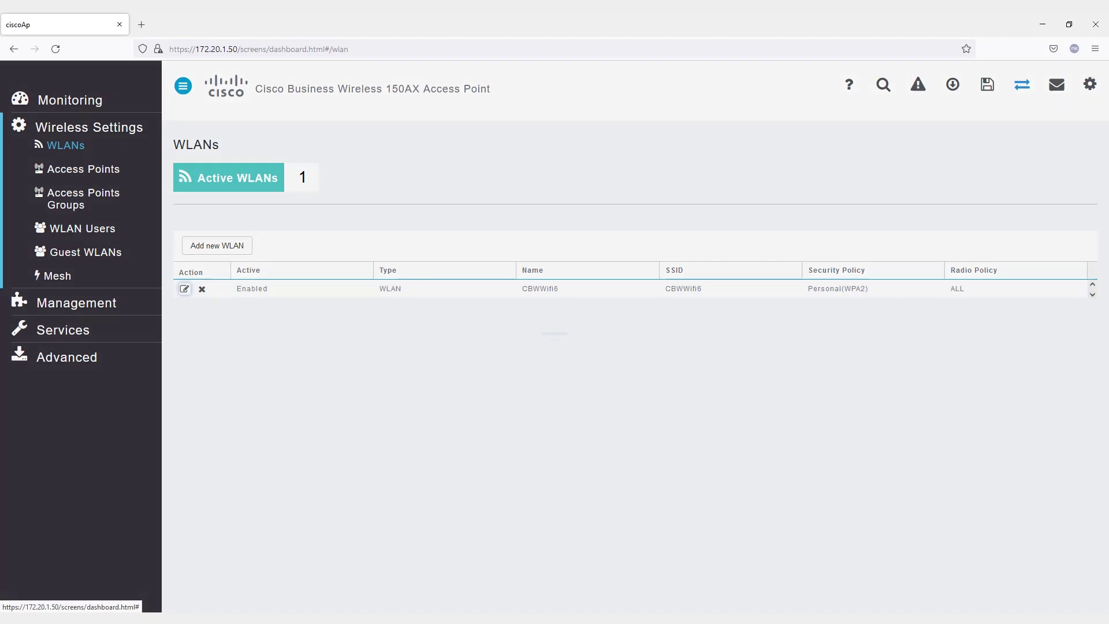
{"action": "left_click", "coordinate": [184, 289]}
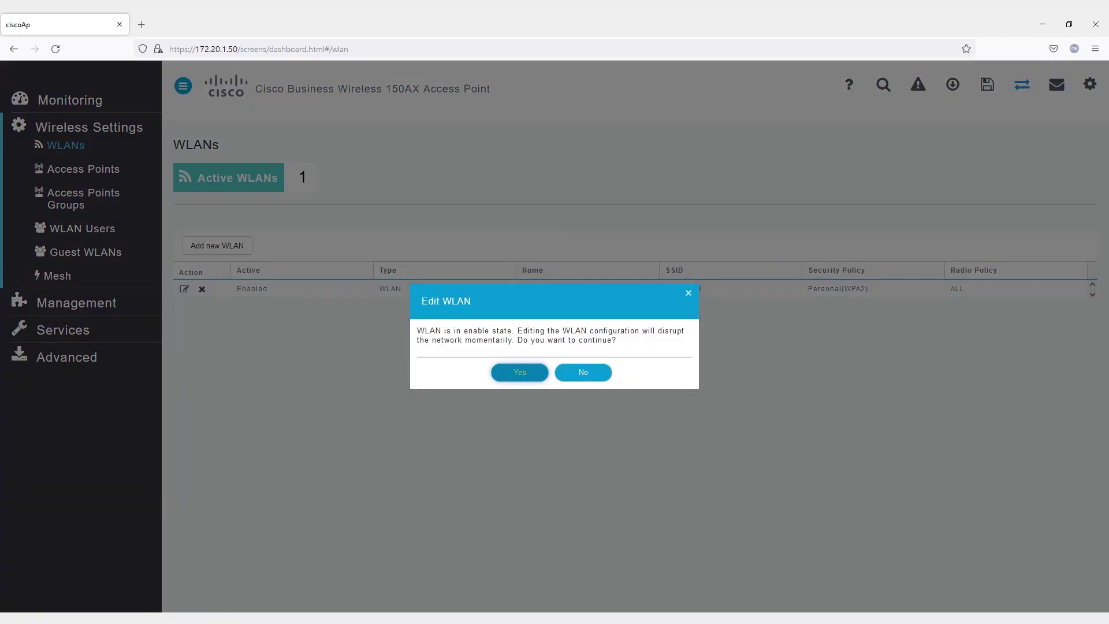
{"action": "left_click", "coordinate": [519, 372]}
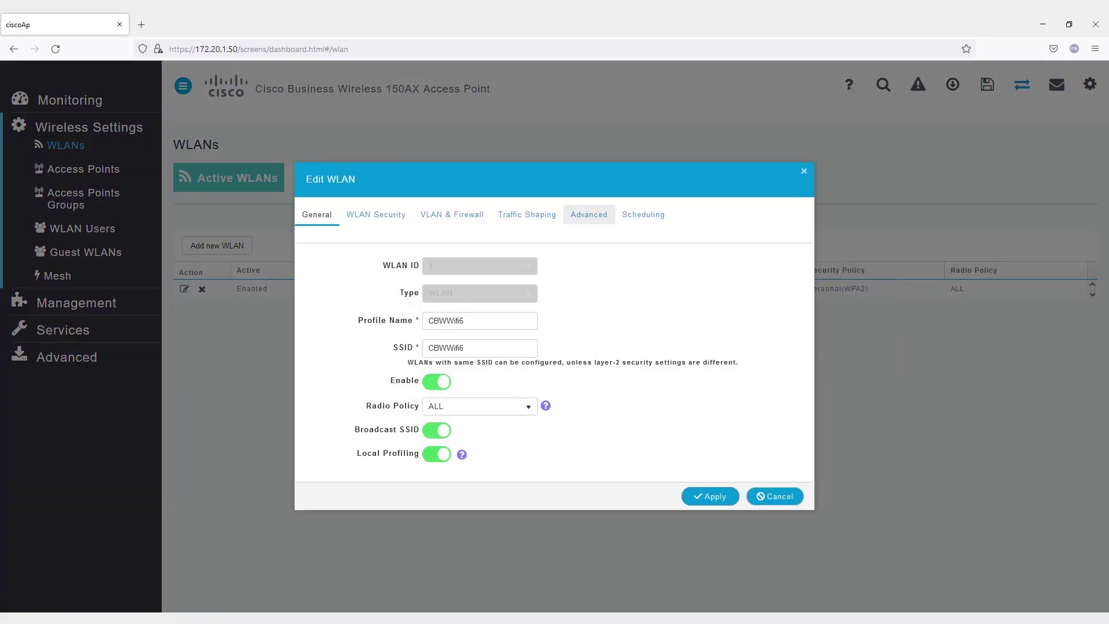
{"action": "left_click", "coordinate": [589, 214]}
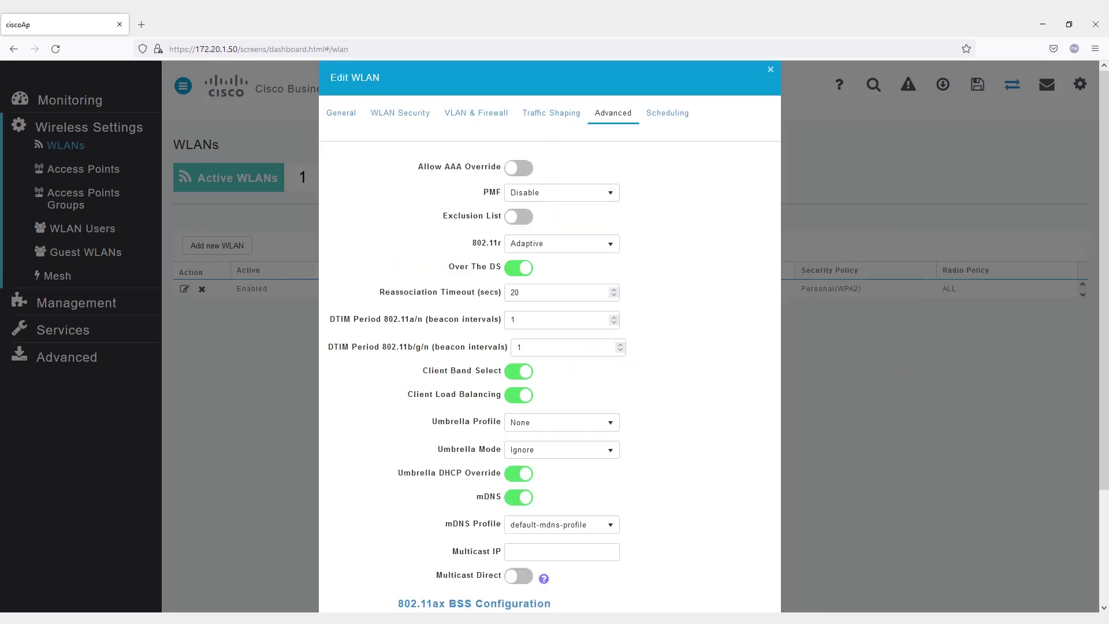
{"action": "scroll", "coordinate": [549, 335], "scroll_direction": "down", "scroll_amount": 3}
{"action": "left_click", "coordinate": [562, 412]}
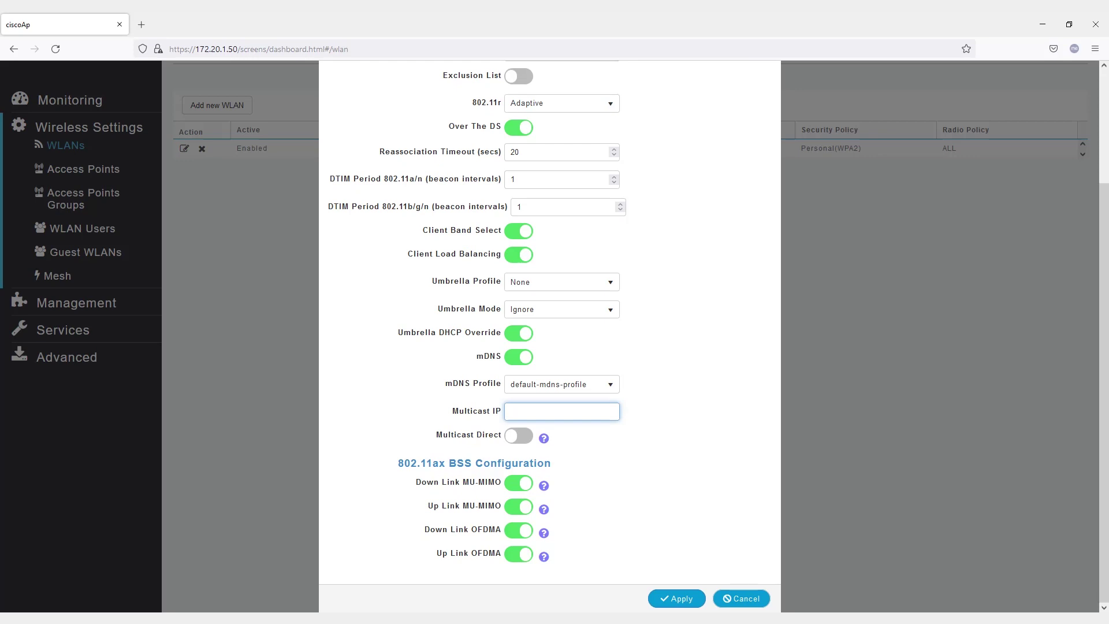
{"action": "type", "text": "224.0.0.200"}
{"action": "left_click", "coordinate": [693, 411]}
{"action": "scroll", "coordinate": [693, 346], "scroll_direction": "up", "scroll_amount": 3}
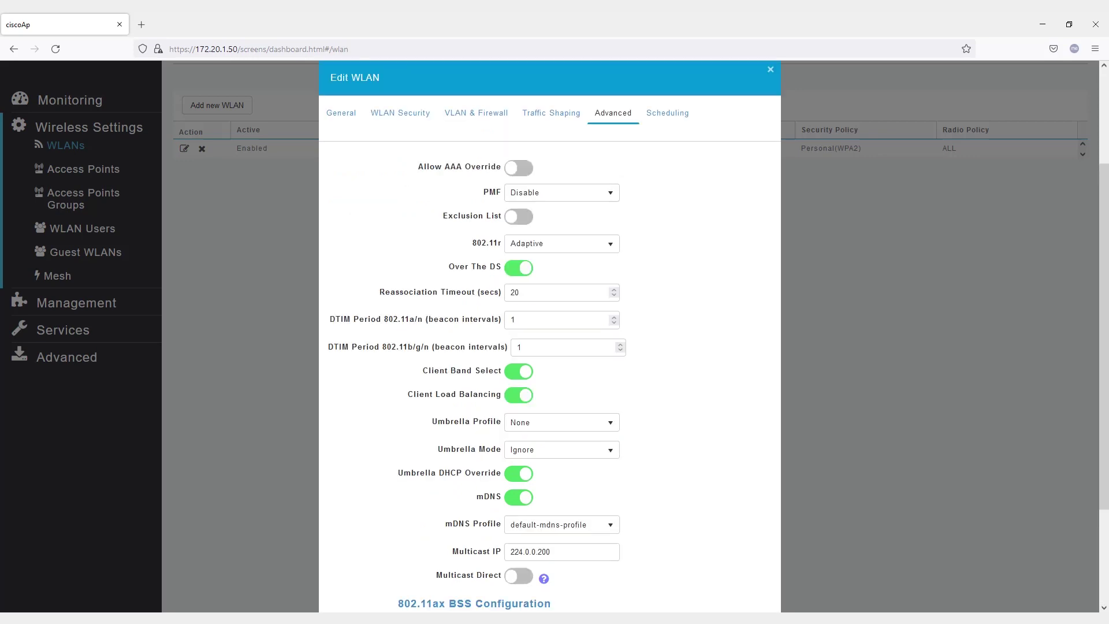
{"action": "scroll", "coordinate": [550, 335], "scroll_direction": "down", "scroll_amount": 3}
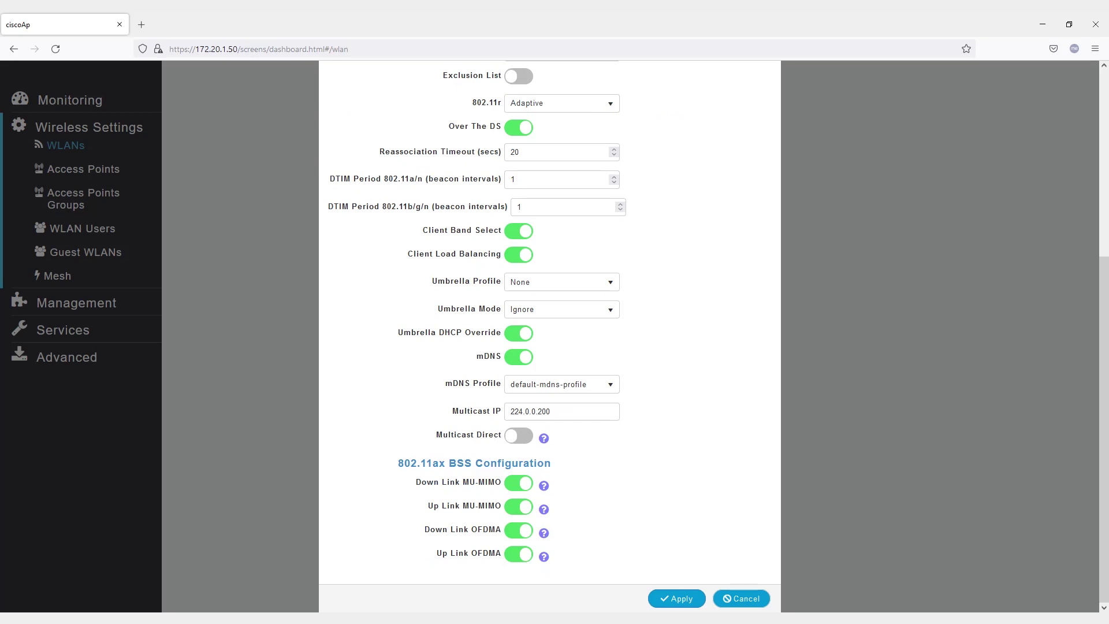
{"action": "left_click", "coordinate": [676, 598]}
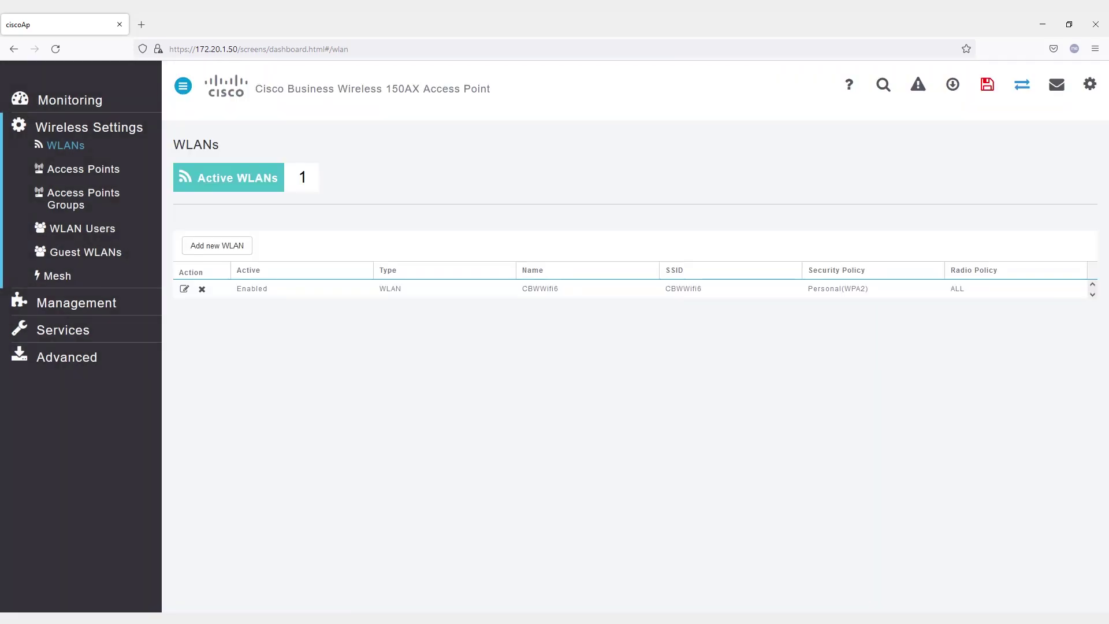
Enable Global Multicast for the Media Stream service and apply the setting.
{"action": "left_click", "coordinate": [63, 330]}
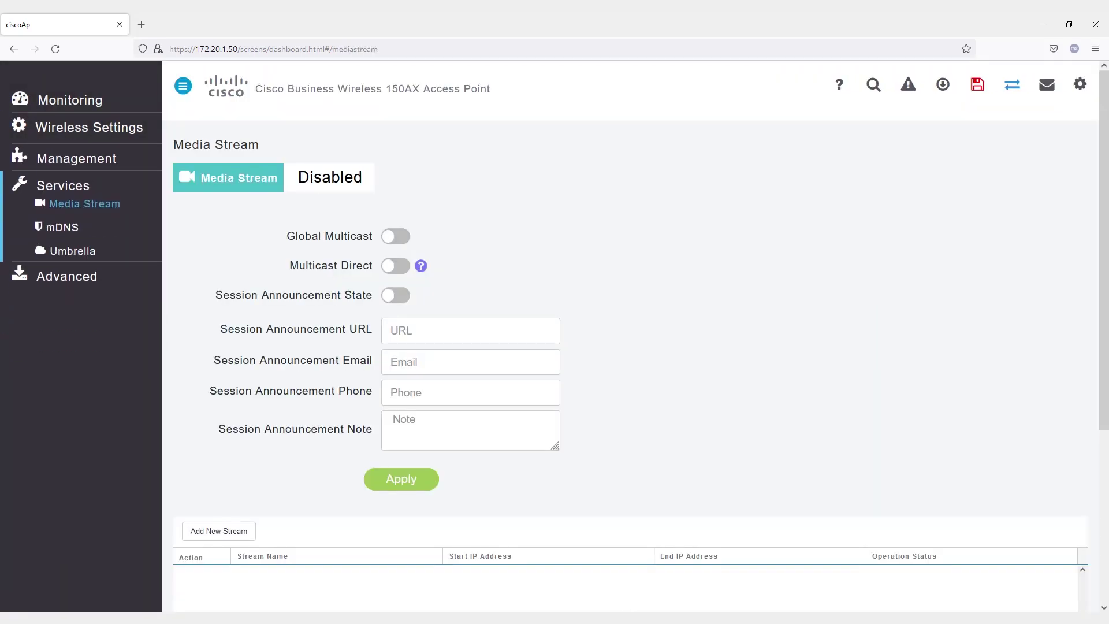
{"action": "left_click", "coordinate": [397, 236]}
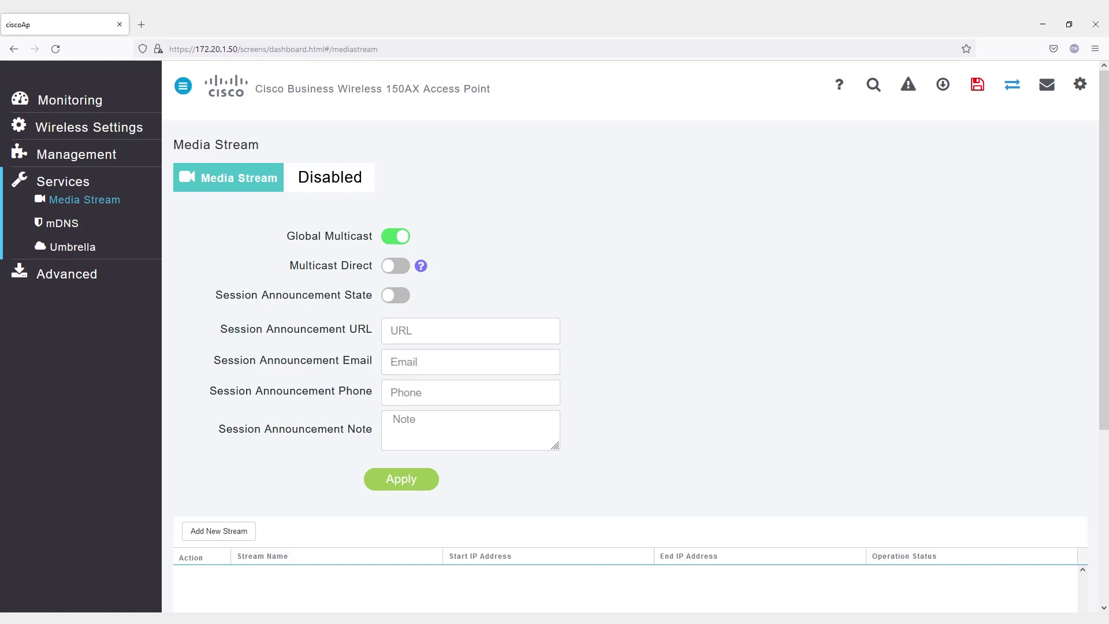
{"action": "left_click", "coordinate": [401, 479]}
Add a media stream named Video with multicast start IP address 239.1.1.50 and end IP address 239.1.1.100.
{"action": "scroll", "coordinate": [635, 334], "scroll_direction": "down", "scroll_amount": 4}
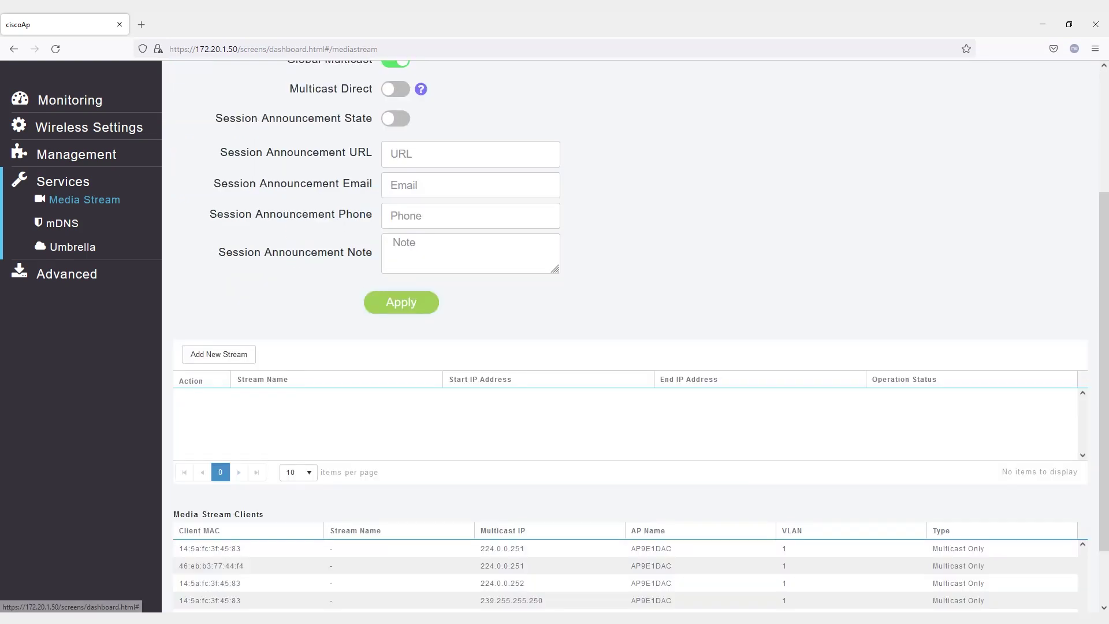
{"action": "left_click", "coordinate": [219, 279]}
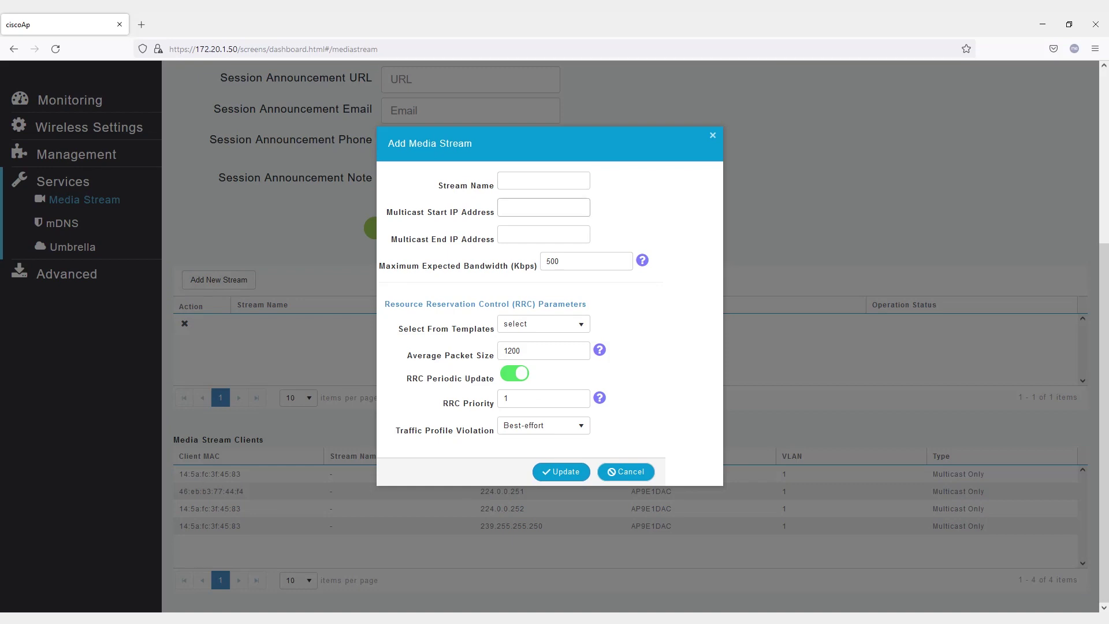
{"action": "left_click", "coordinate": [543, 180]}
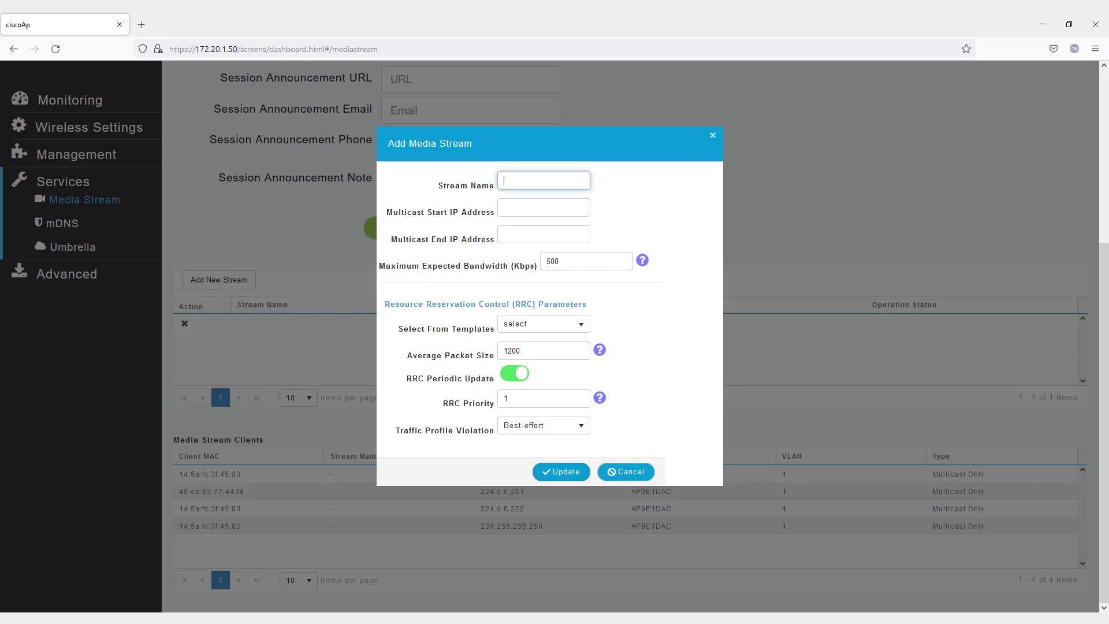
{"action": "type", "text": "Video"}
{"action": "left_click", "coordinate": [543, 208]}
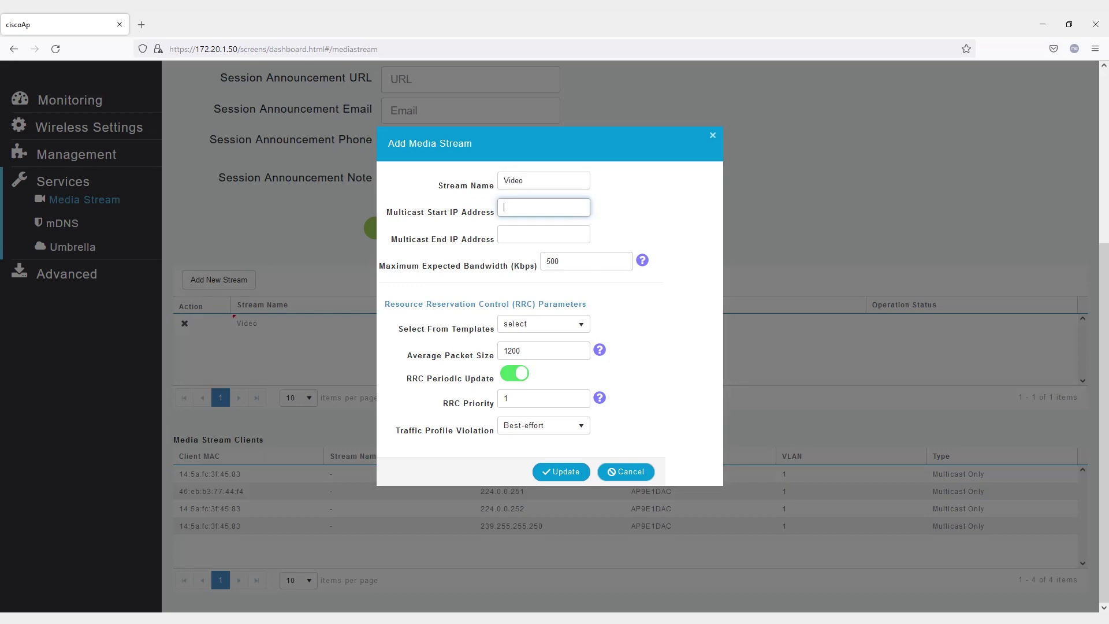
{"action": "type", "text": "239.1.1.50"}
{"action": "key", "text": "Tab"}
{"action": "type", "text": "239.1.1.100"}
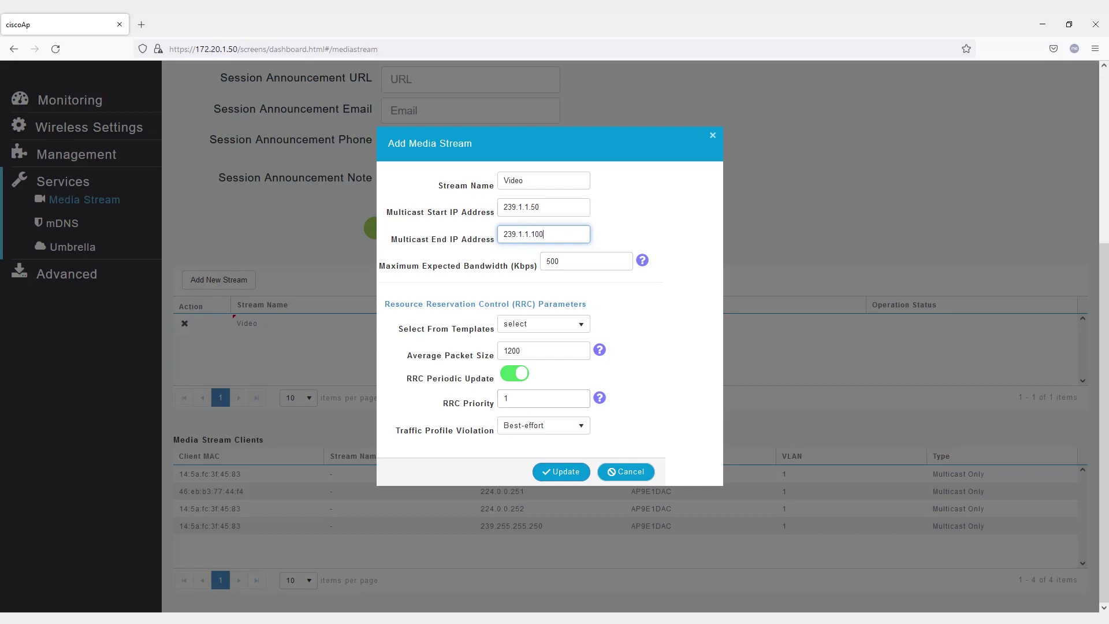
{"action": "left_click", "coordinate": [560, 472]}
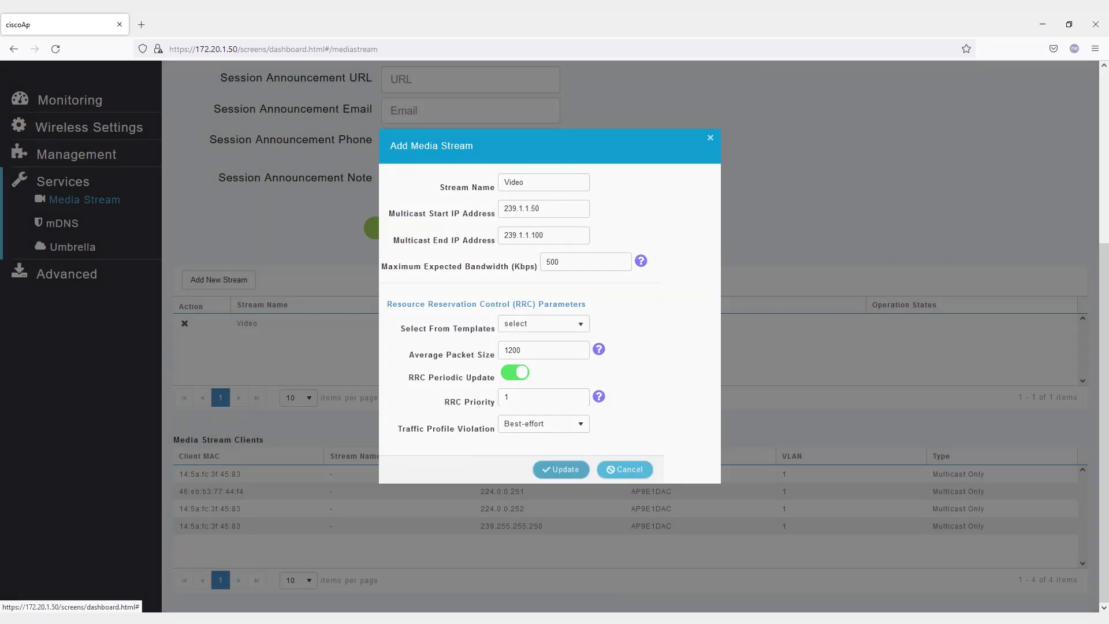
Enable Multicast Direct for the Media Stream service and check the stream and client tables.
{"action": "scroll", "coordinate": [560, 504], "scroll_direction": "up", "scroll_amount": 3}
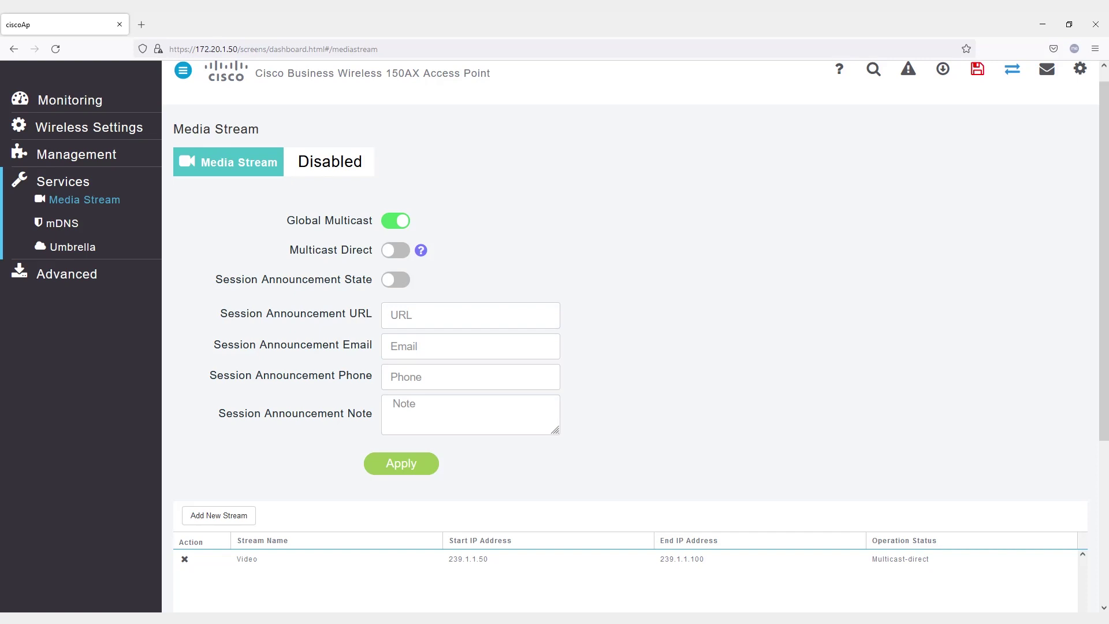
{"action": "left_click", "coordinate": [395, 250]}
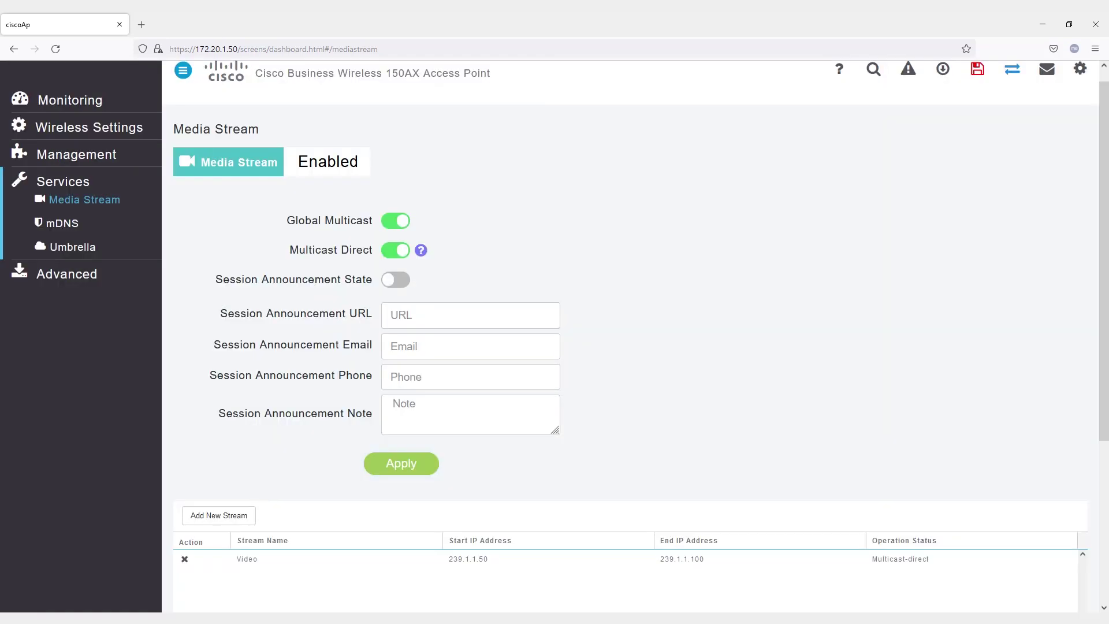
{"action": "scroll", "coordinate": [635, 346], "scroll_direction": "down", "scroll_amount": 4}
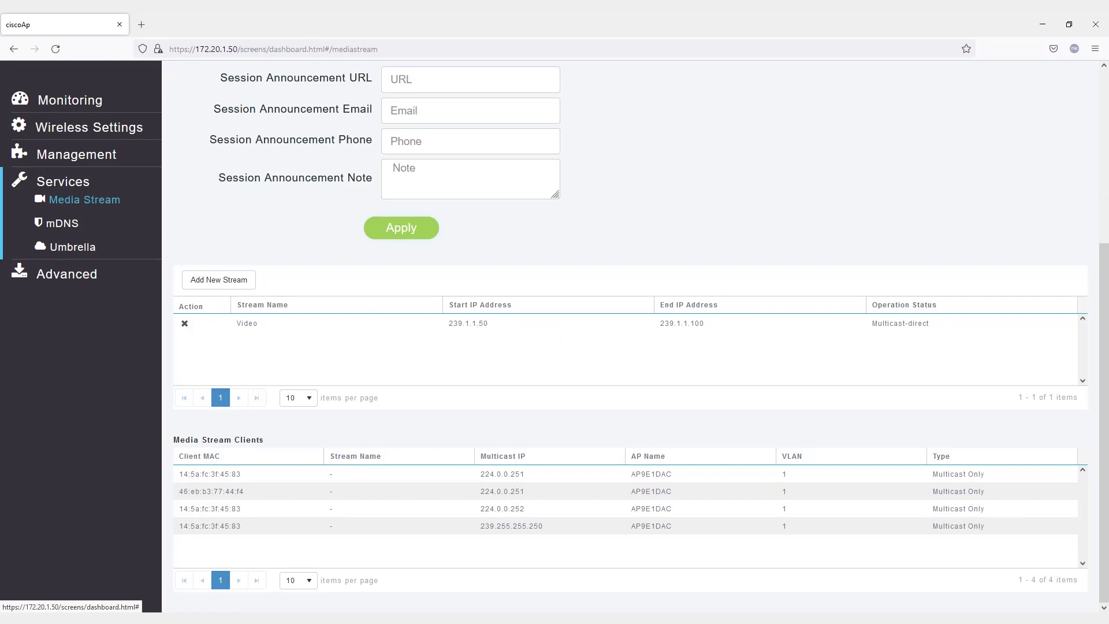